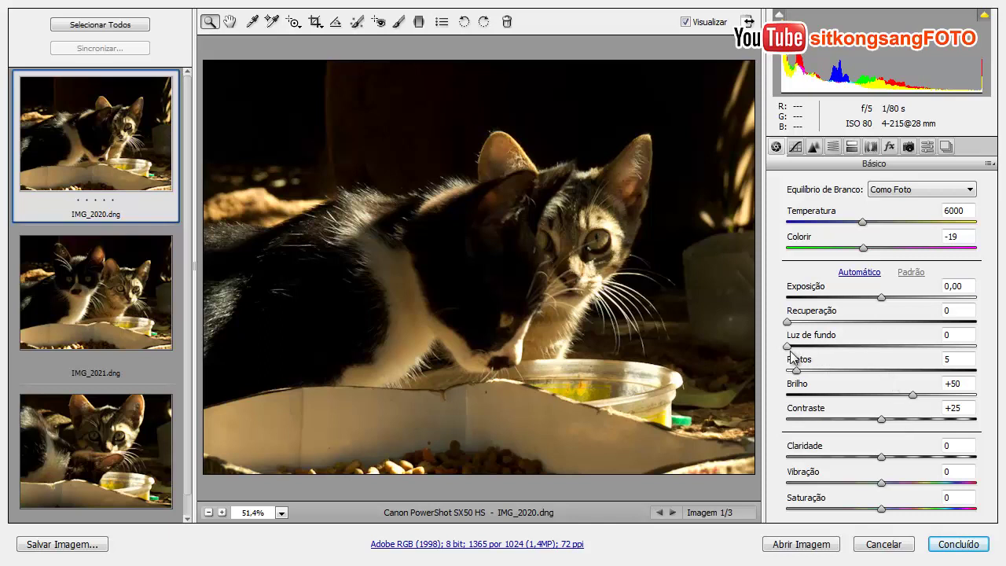
Set IMG_2020.dng's fill light (Luz de fundo) to 50, contrast to +60 and exposure to +0,20
drag(788, 348, 884, 381)
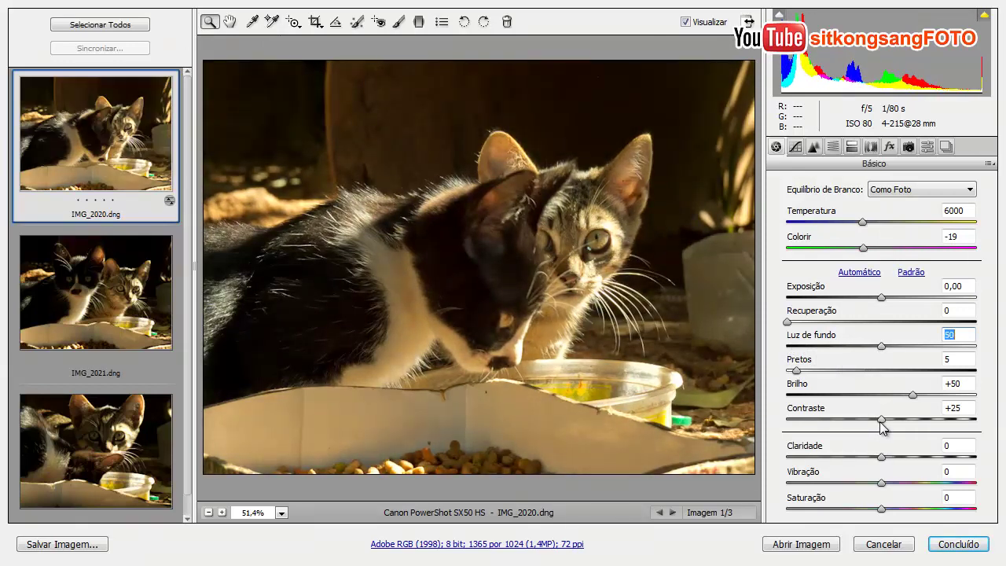
drag(881, 424, 927, 436)
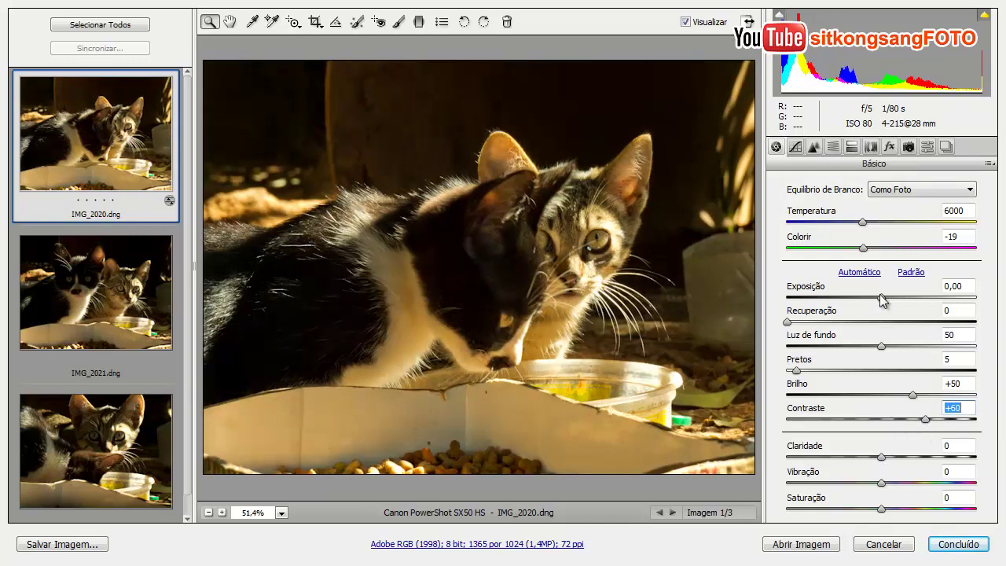
drag(881, 298, 887, 305)
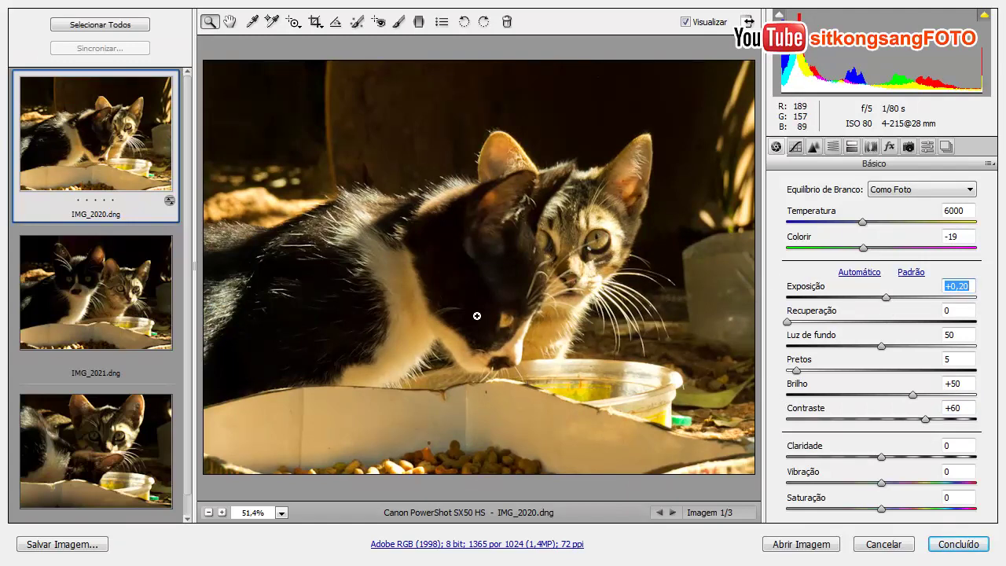
Add a graduated filter from the photo's lower-right corner to the tabby kitten's face, with exposure -1,45
click(421, 25)
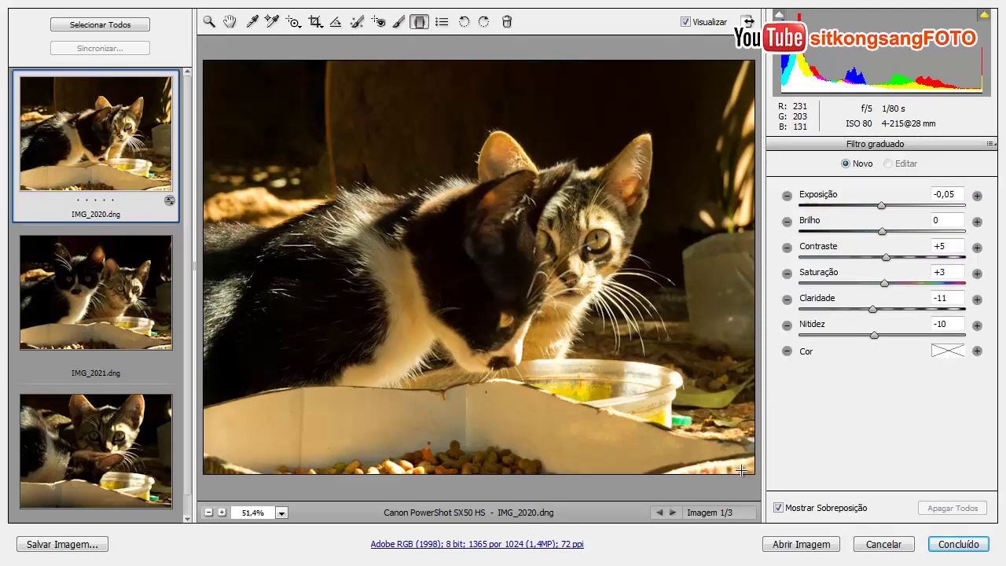
drag(741, 470, 588, 227)
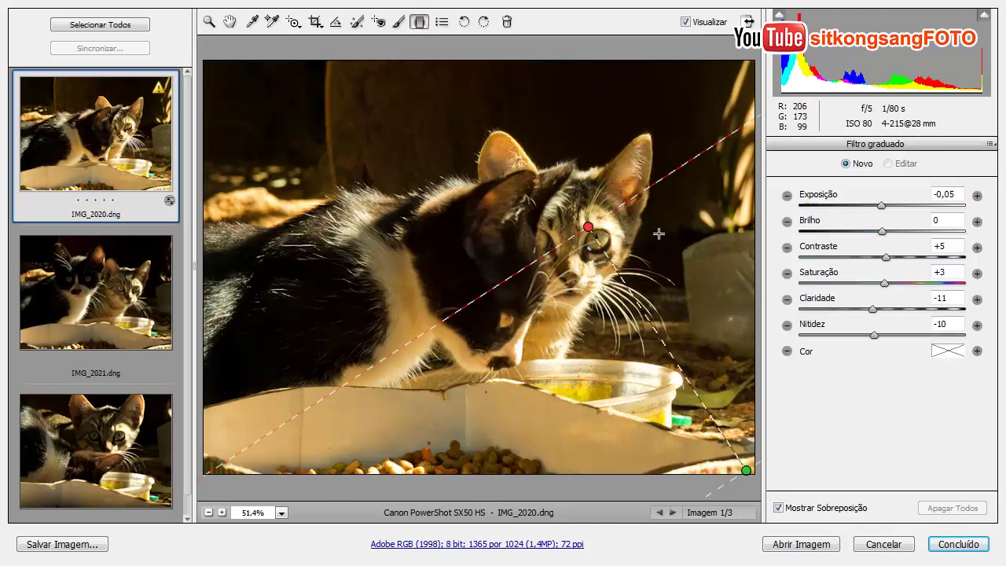
drag(881, 206, 847, 226)
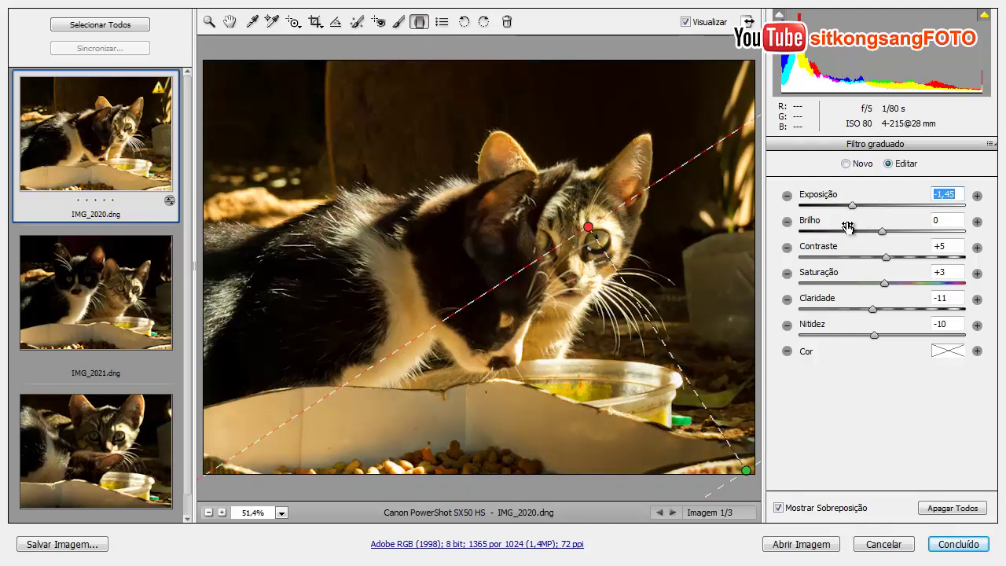
Add a second graduated filter from the photo's lower-left edge up to the dark kitten's back, with exposure -1,35
click(246, 443)
drag(240, 472, 331, 262)
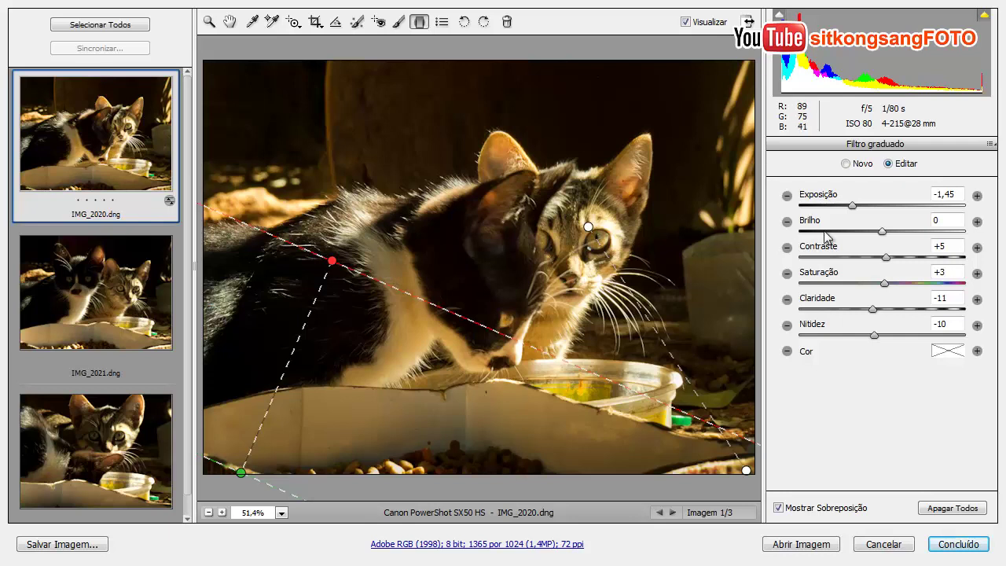
drag(852, 209, 855, 212)
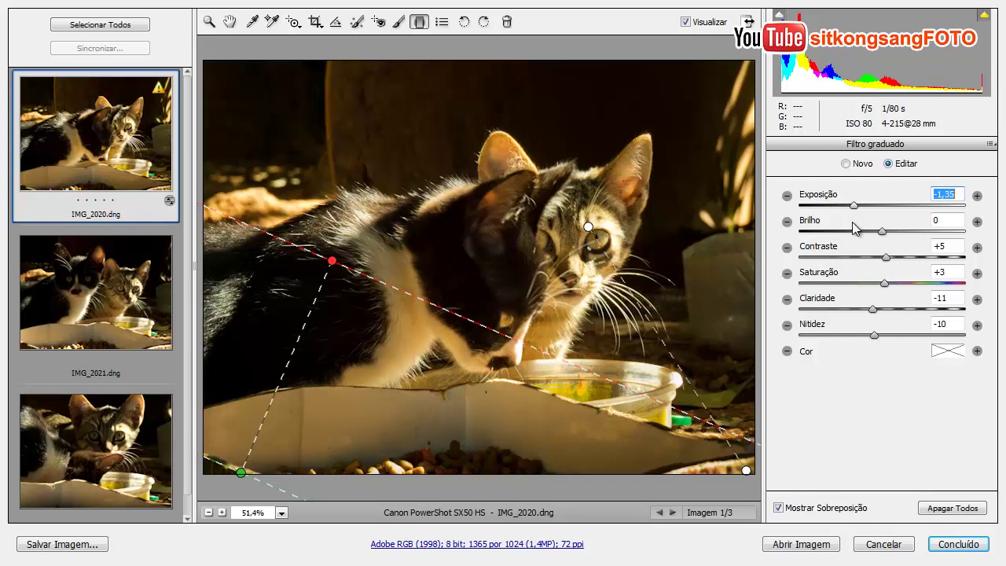
Leave the graduated filter and raise IMG_2020.dng's fill light to 63 and contrast to +73
click(207, 23)
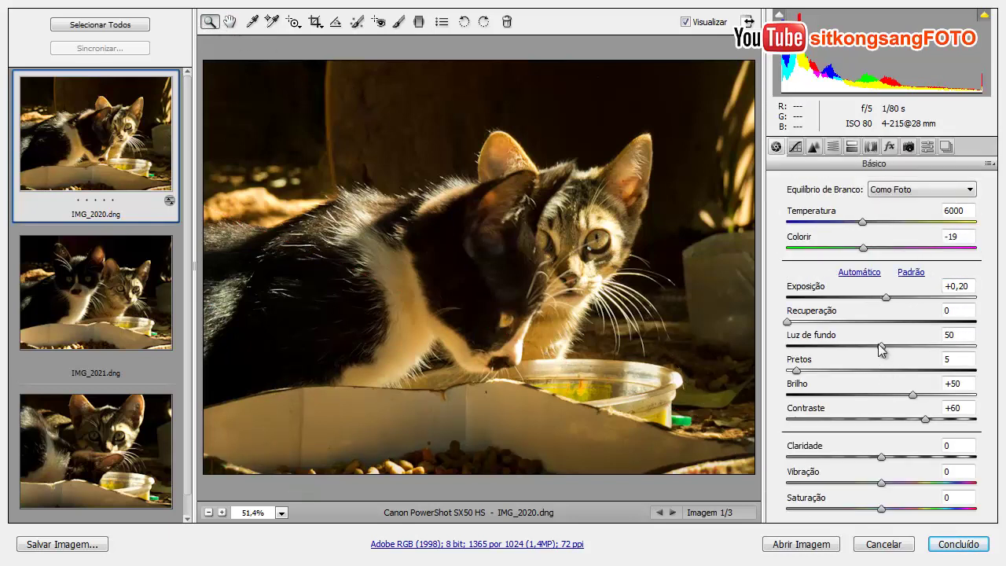
drag(883, 344, 901, 344)
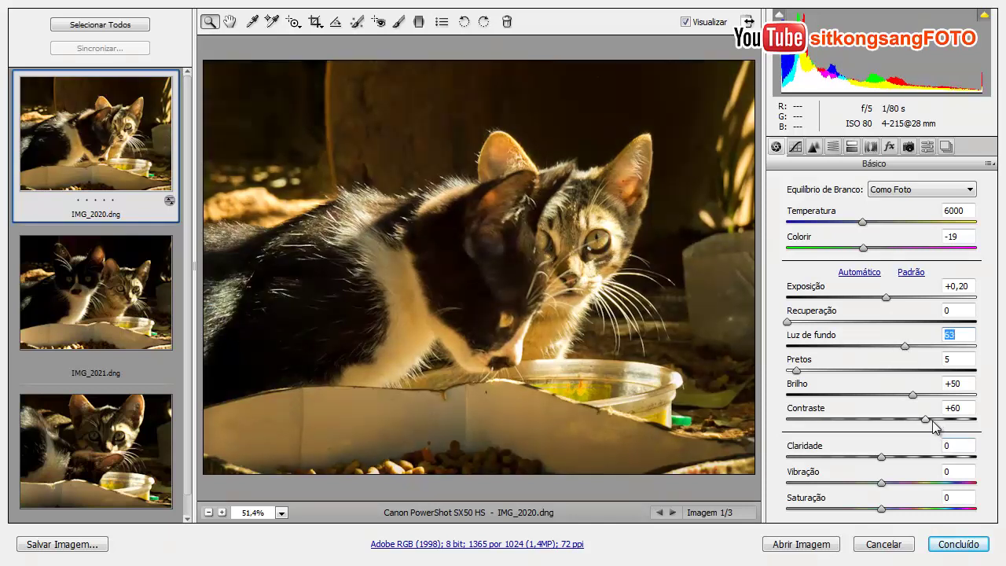
drag(925, 419, 945, 421)
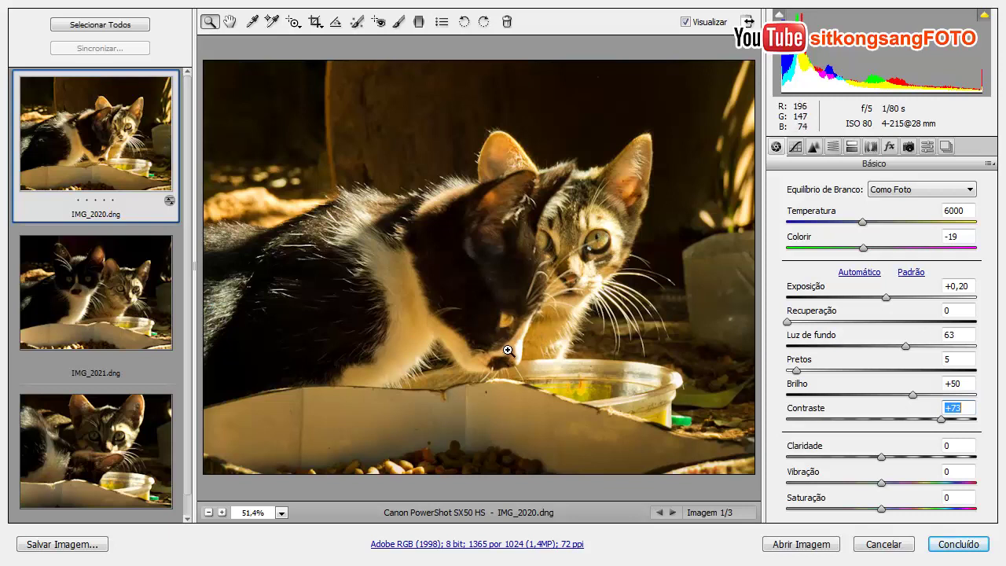
Crop IMG_2020.dng at a 2 to 3 ratio around both kittens, about 1203 by 802 pixels
click(315, 22)
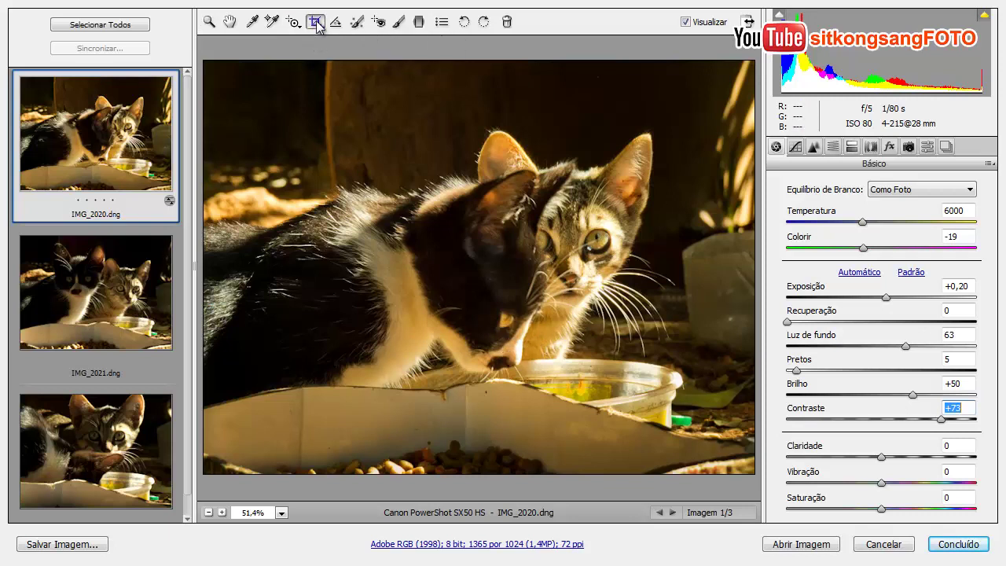
click(336, 83)
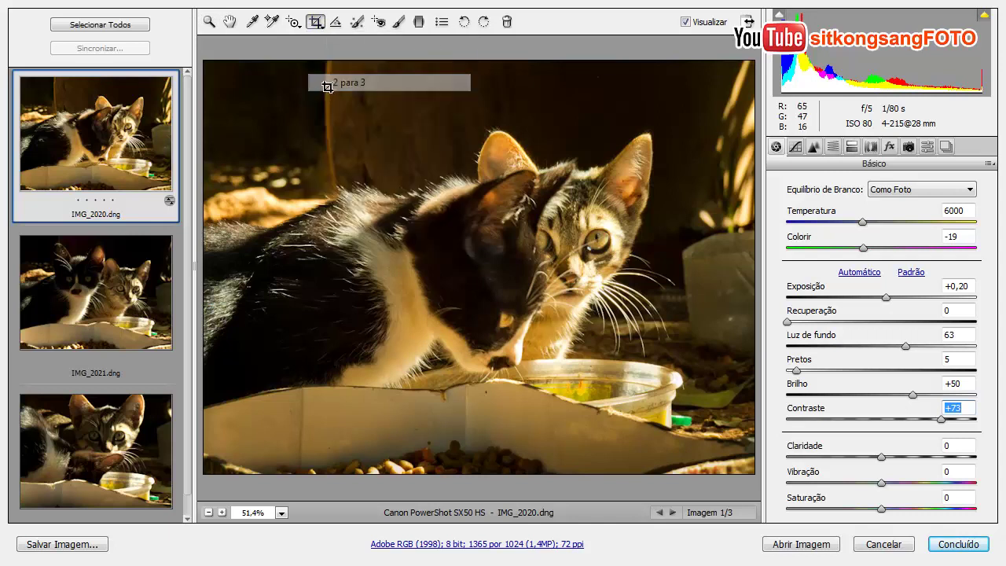
drag(295, 117, 778, 537)
drag(295, 429, 274, 448)
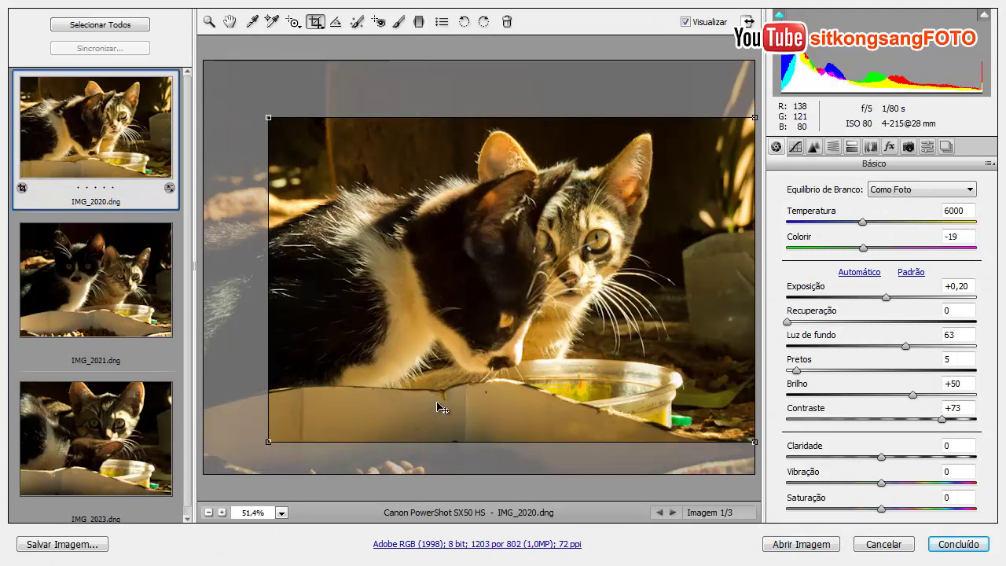
mouse_move(440, 406)
mouse_down()
mouse_move(424, 402)
mouse_move(436, 397)
mouse_move(429, 390)
mouse_up()
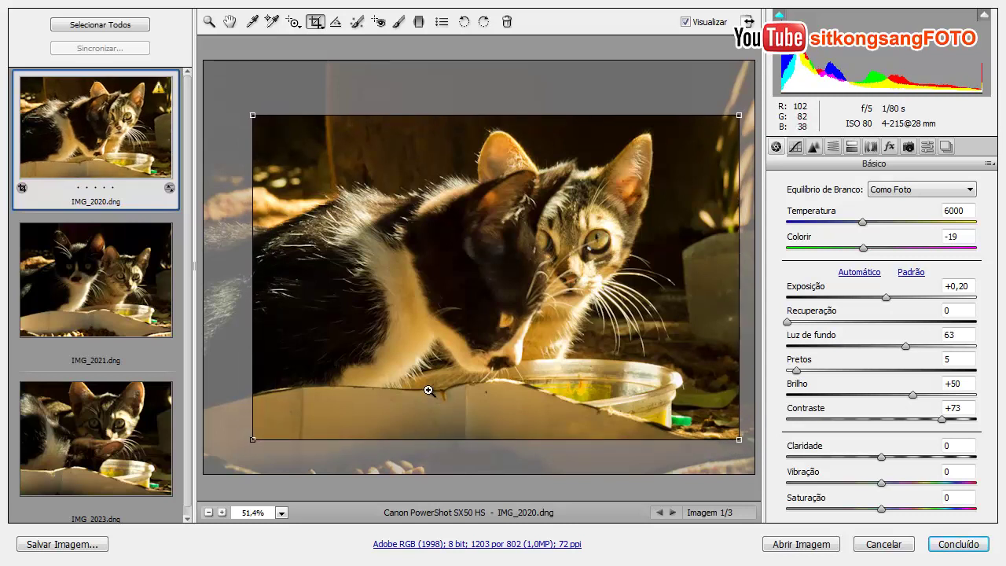
key(z)
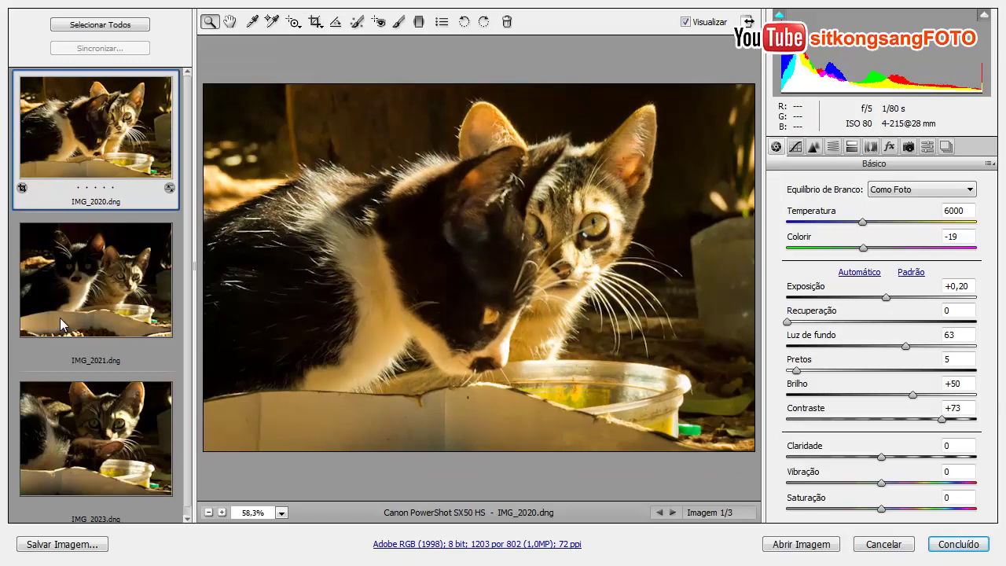
Switch to IMG_2023.dng and set its fill light to 65, contrast to +71 and exposure to +0,30
click(110, 472)
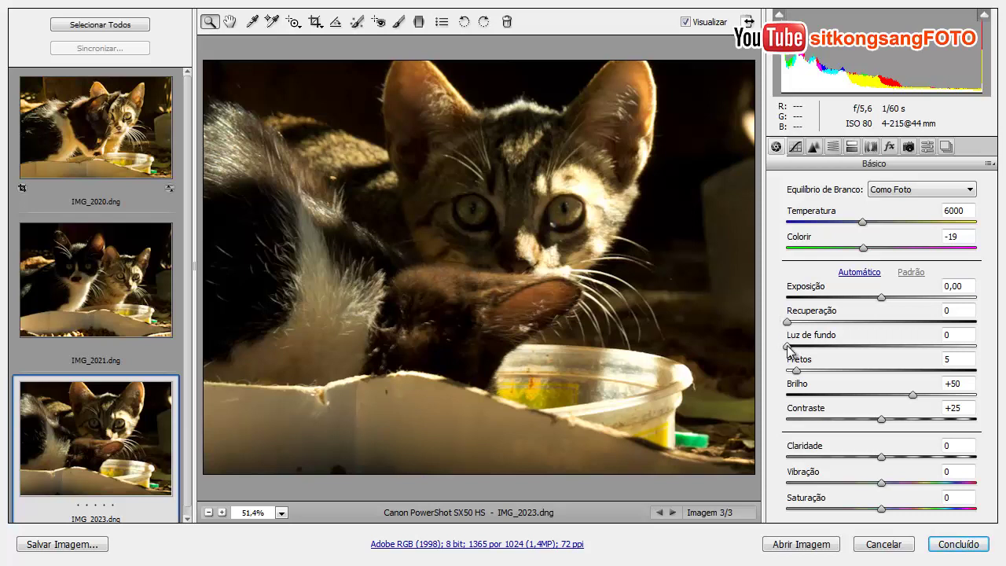
drag(786, 346, 930, 431)
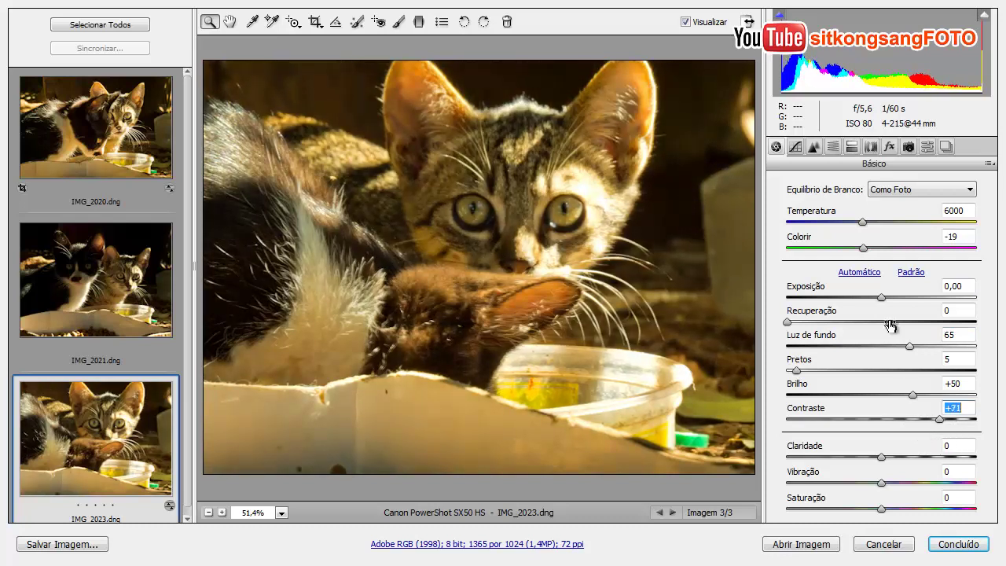
drag(881, 298, 890, 311)
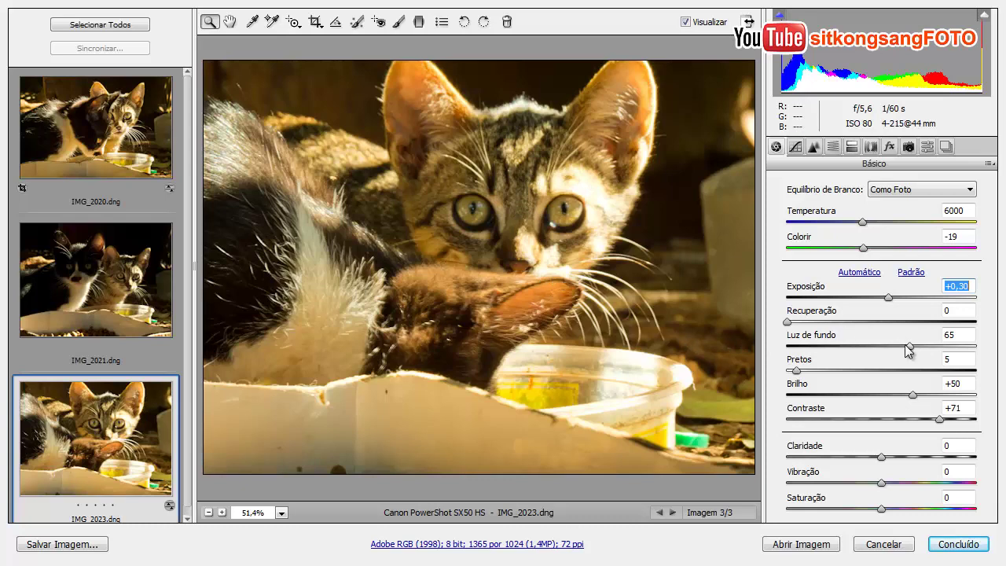
Refine IMG_2023.dng's tones to exposure -0,05, fill light 68 and contrast +83
mouse_move(904, 348)
mouse_down()
mouse_move(872, 360)
mouse_move(905, 350)
mouse_up()
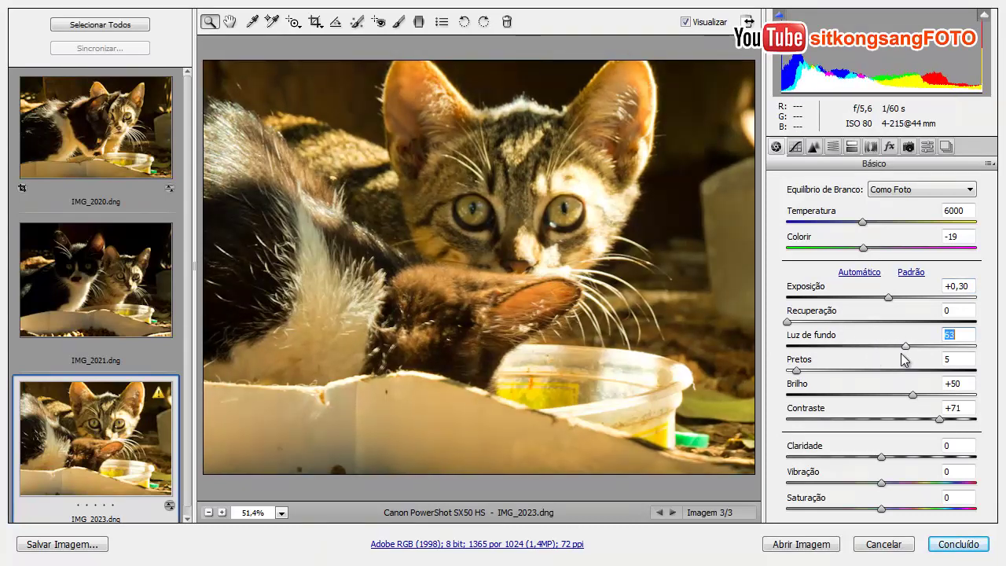
drag(883, 297, 880, 305)
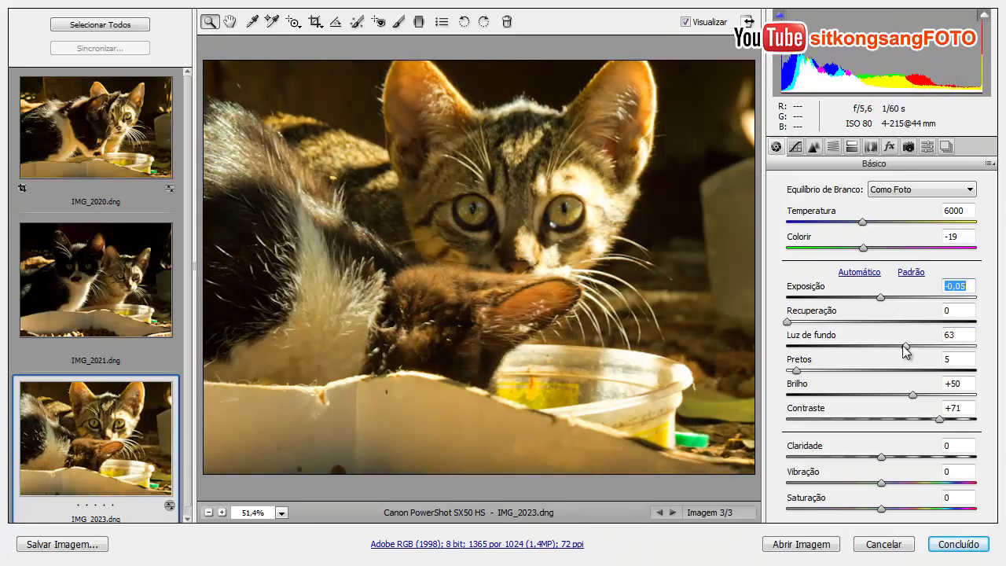
drag(906, 348, 915, 355)
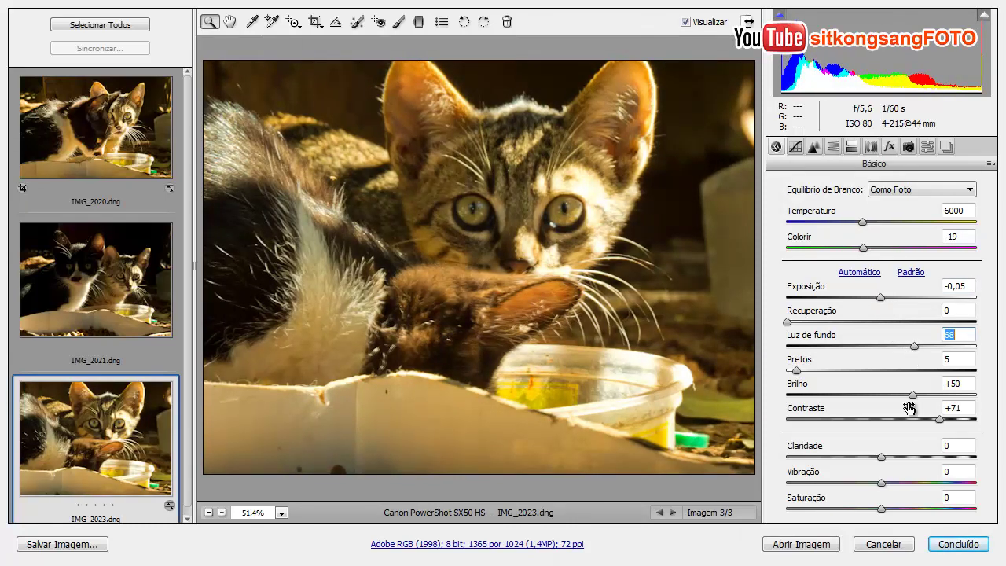
drag(940, 422, 956, 425)
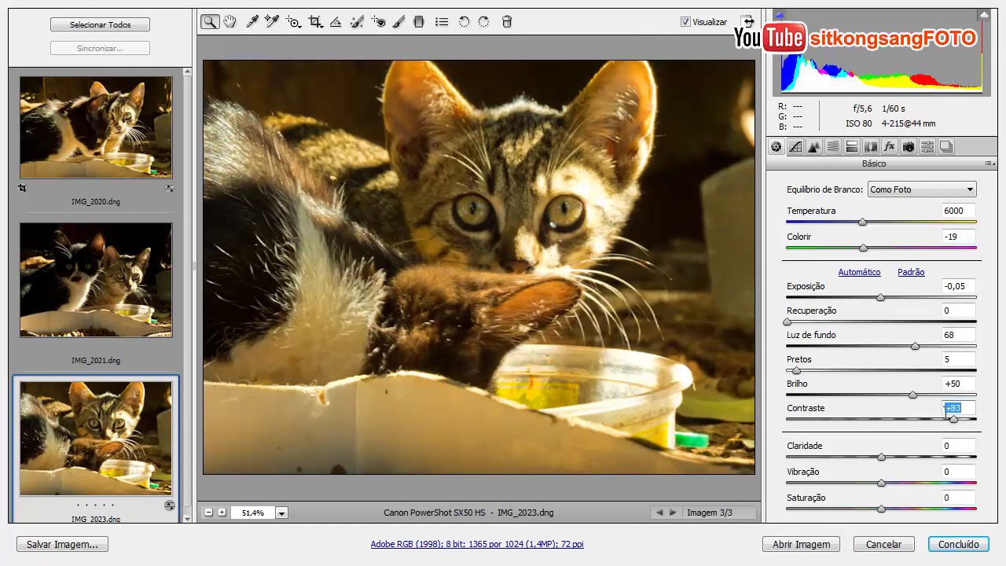
Crop IMG_2023.dng at a 2 to 3 ratio from its upper-left corner, about 1318 by 879 pixels, trimming the right and bottom edges
click(315, 22)
drag(235, 61, 765, 528)
drag(508, 216, 478, 210)
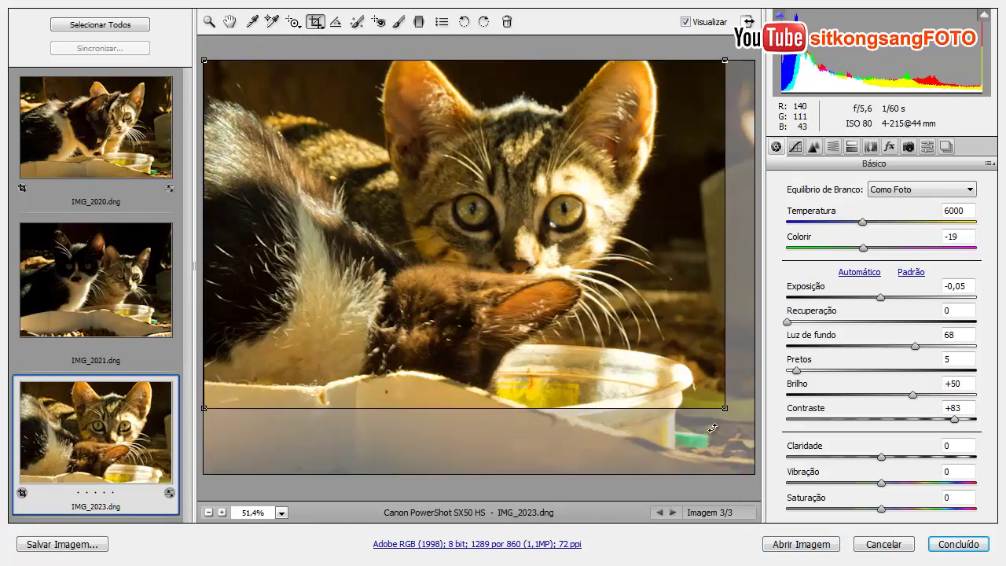
drag(726, 410, 740, 433)
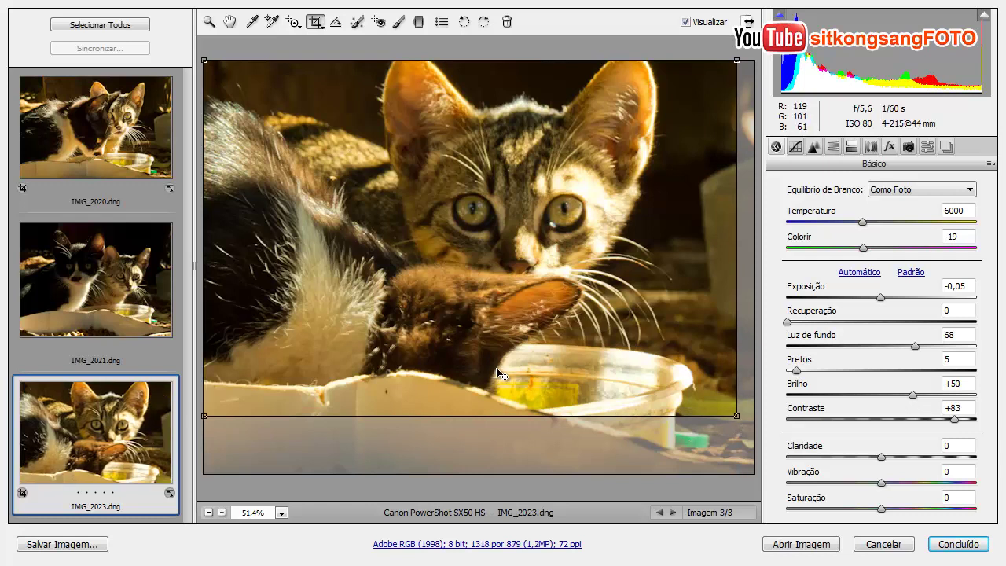
key(z)
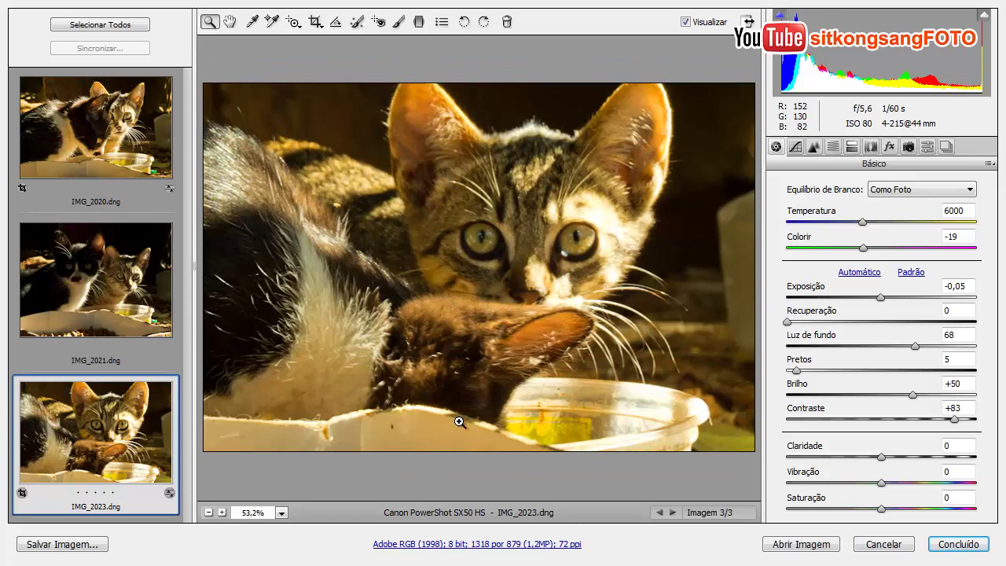
Brighten the cropped IMG_2023.dng with fill light 73 and exposure +0,20
drag(914, 347, 925, 346)
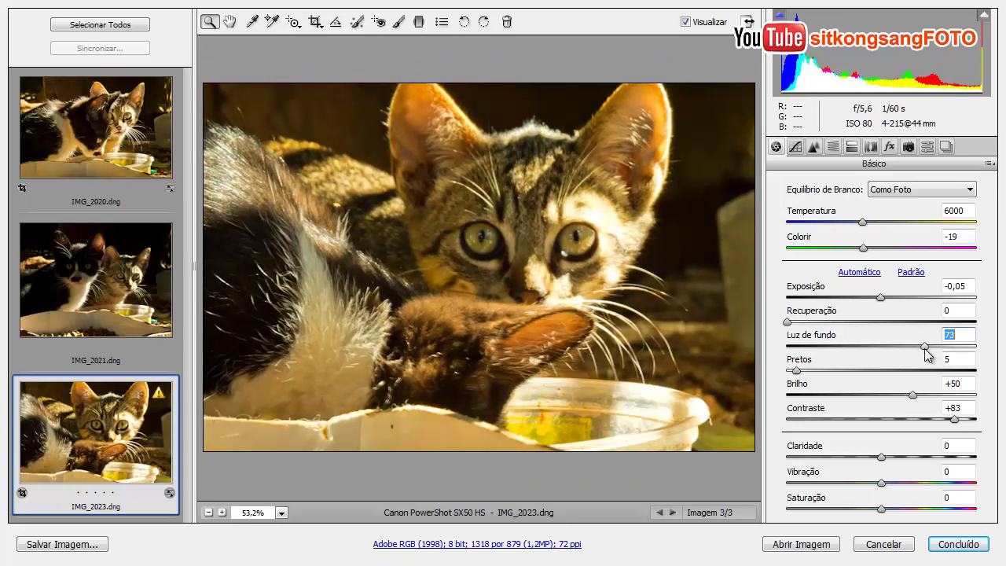
drag(879, 303, 886, 306)
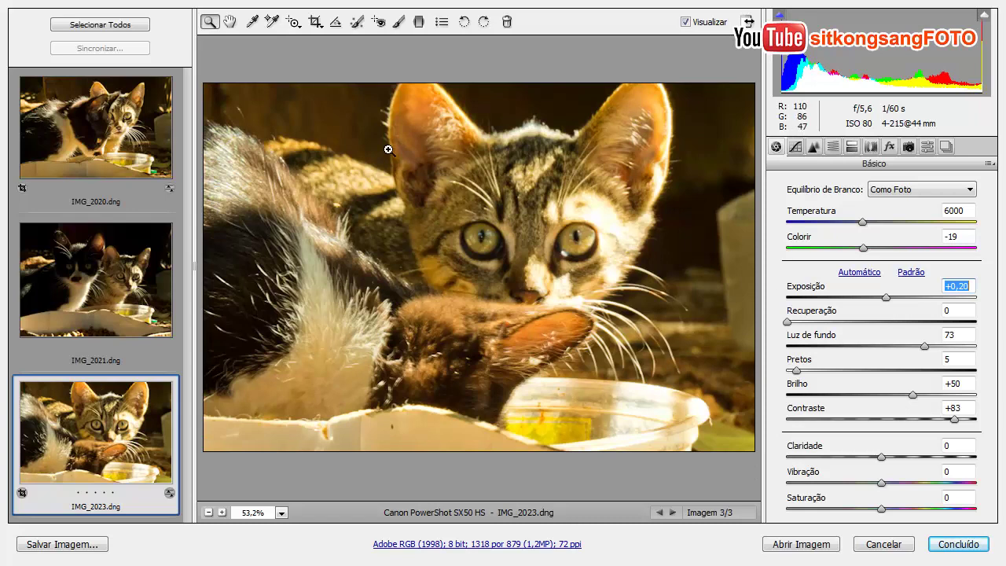
Add a graduated filter with exposure -1,35 from IMG_2023.dng's bottom edge up to just below the kitten's eyes
click(419, 22)
drag(503, 451, 487, 271)
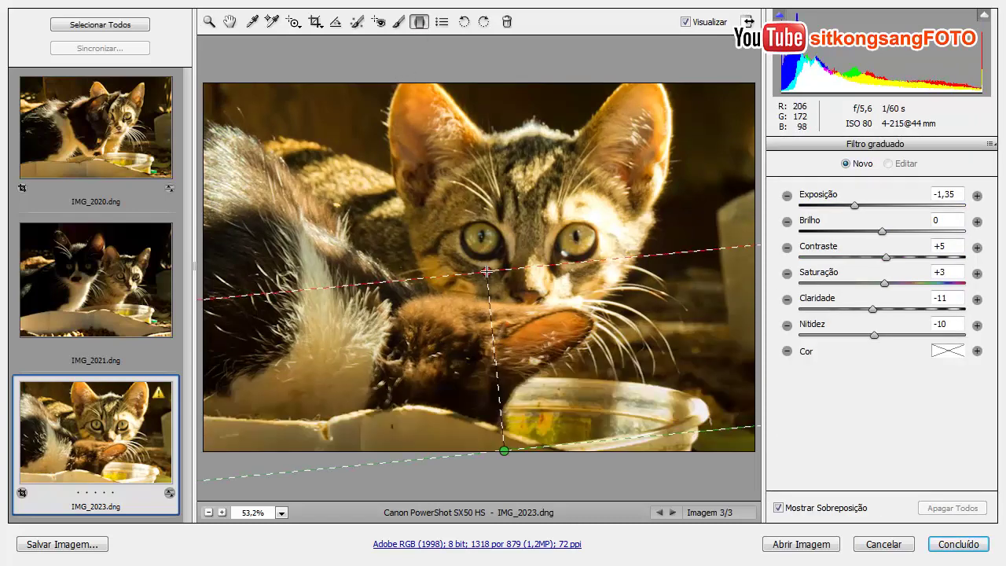
click(209, 21)
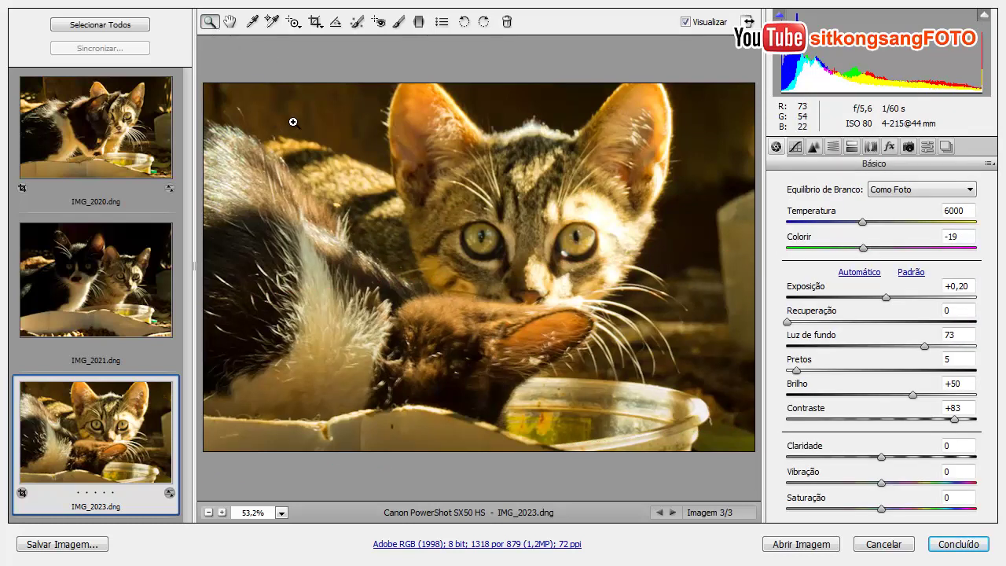
Compare IMG_2023.dng with and without the graduated filter by turning its preview off and on
click(418, 22)
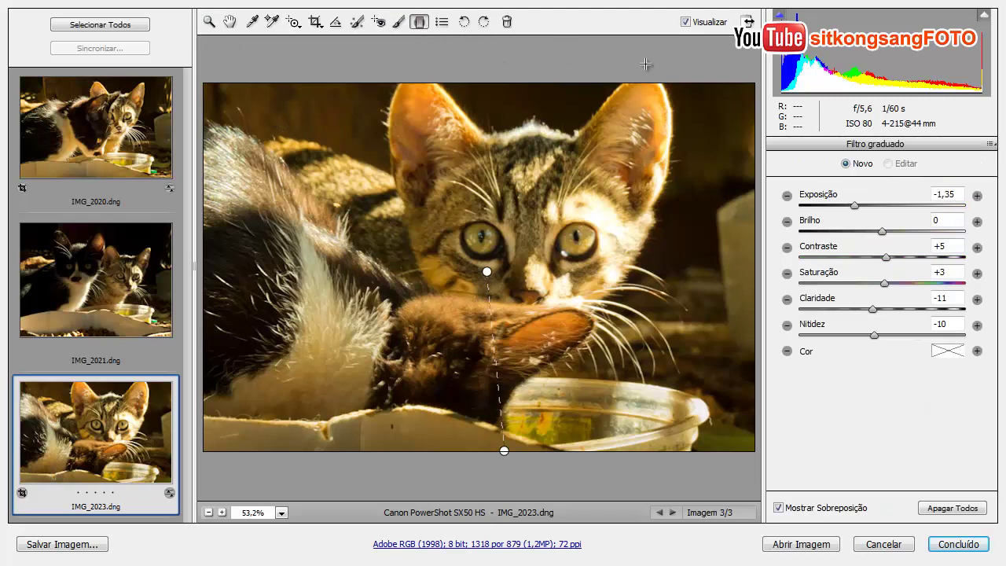
click(716, 22)
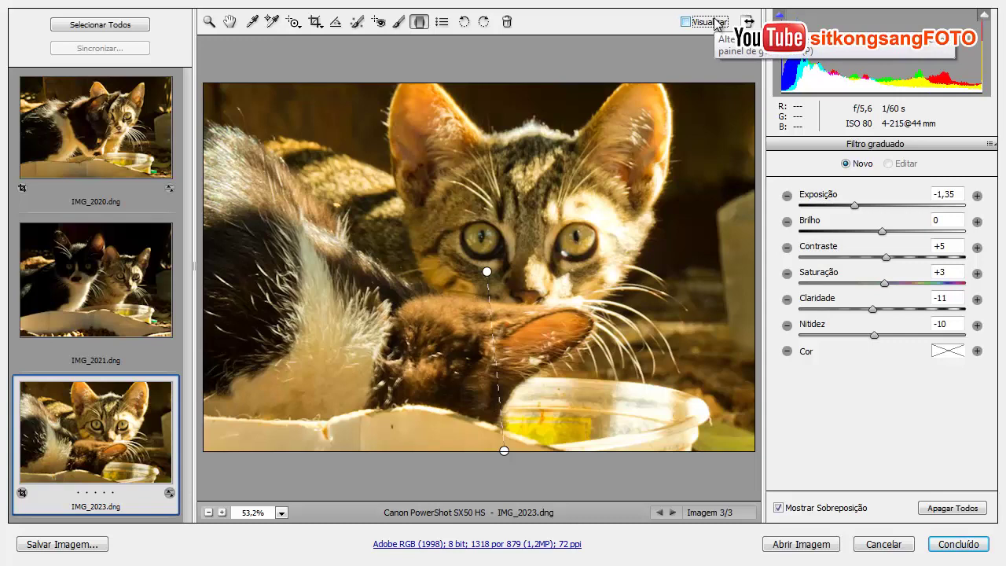
click(716, 22)
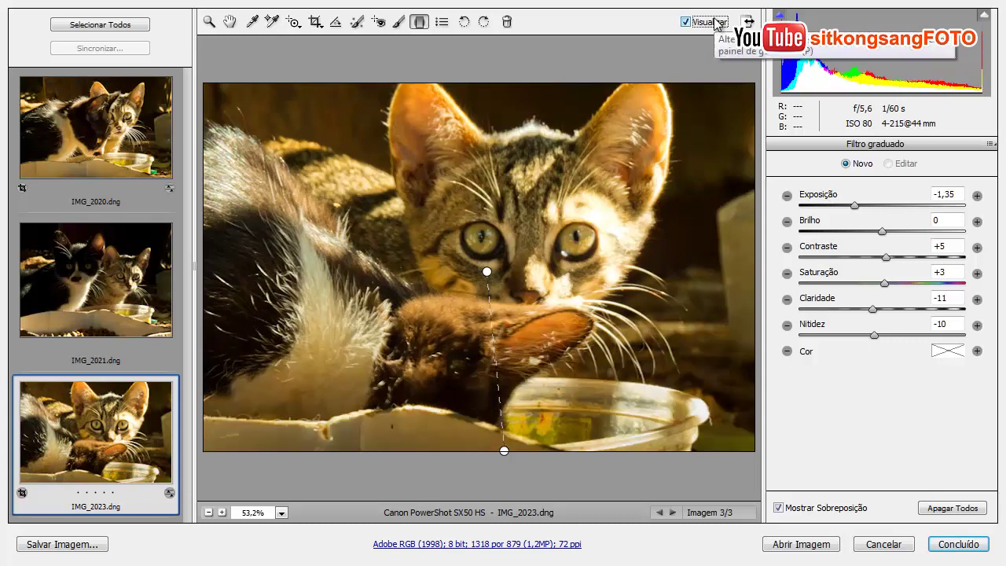
click(212, 23)
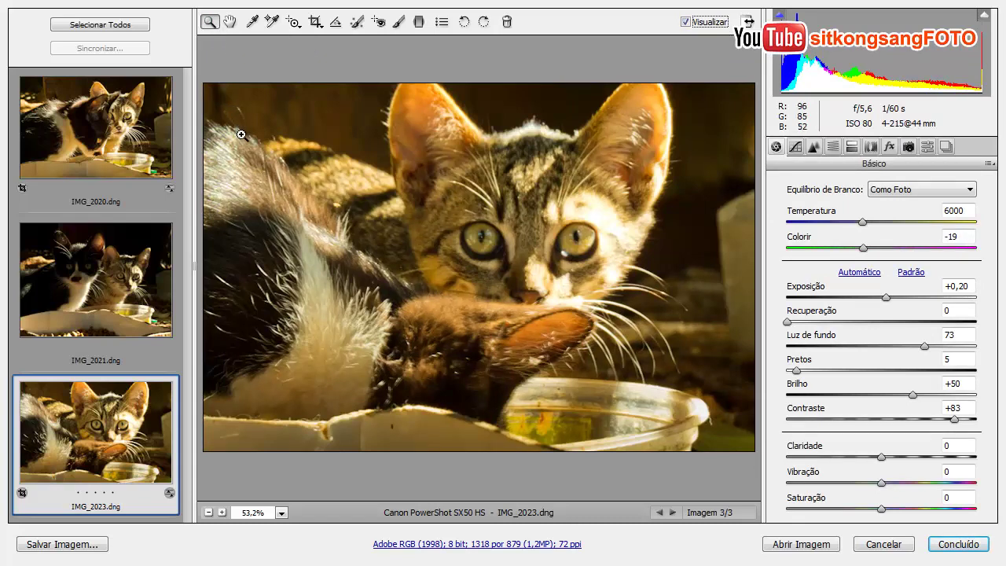
Go back to IMG_2020.dng and finish the raw editing session, keeping the adjustments
click(102, 131)
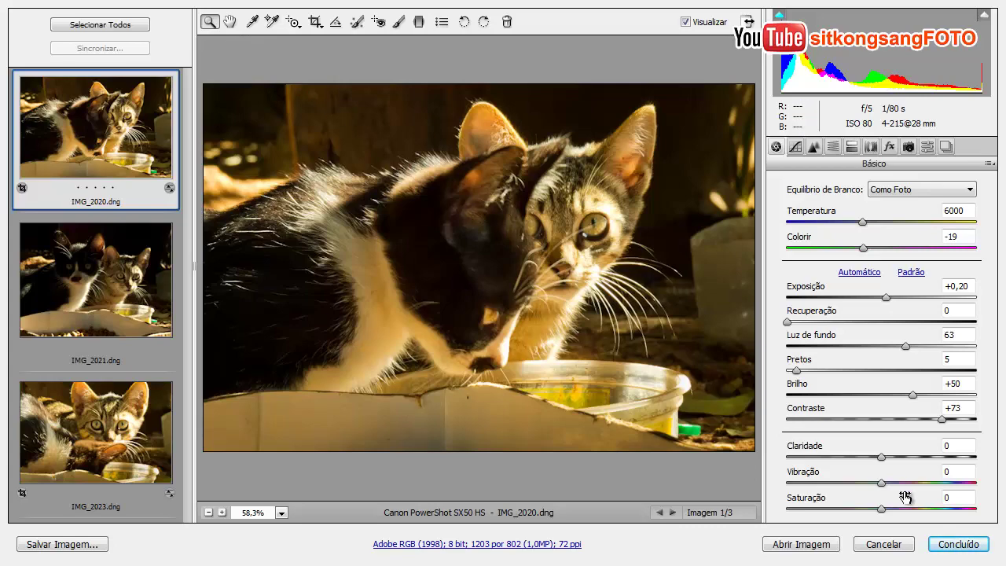
click(954, 543)
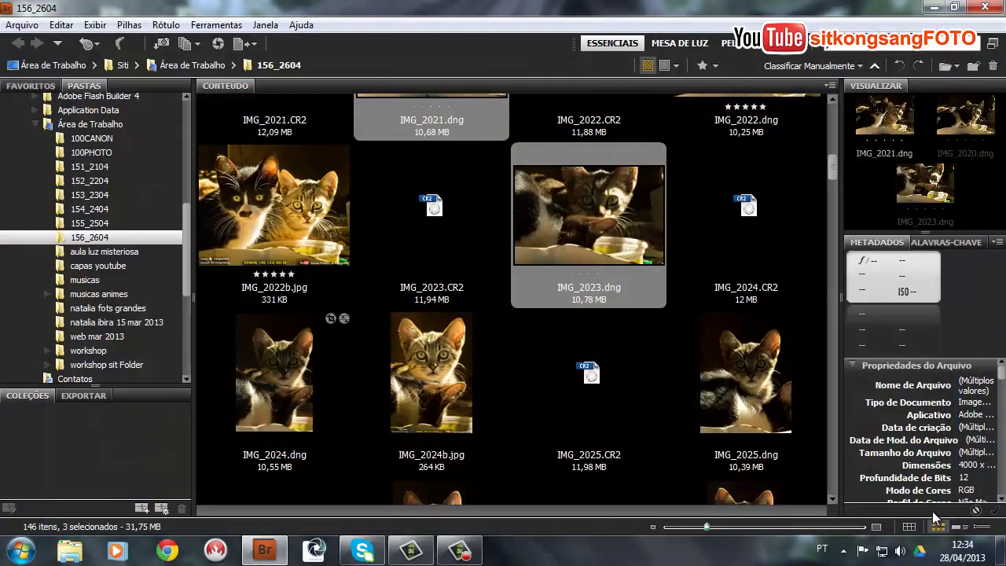